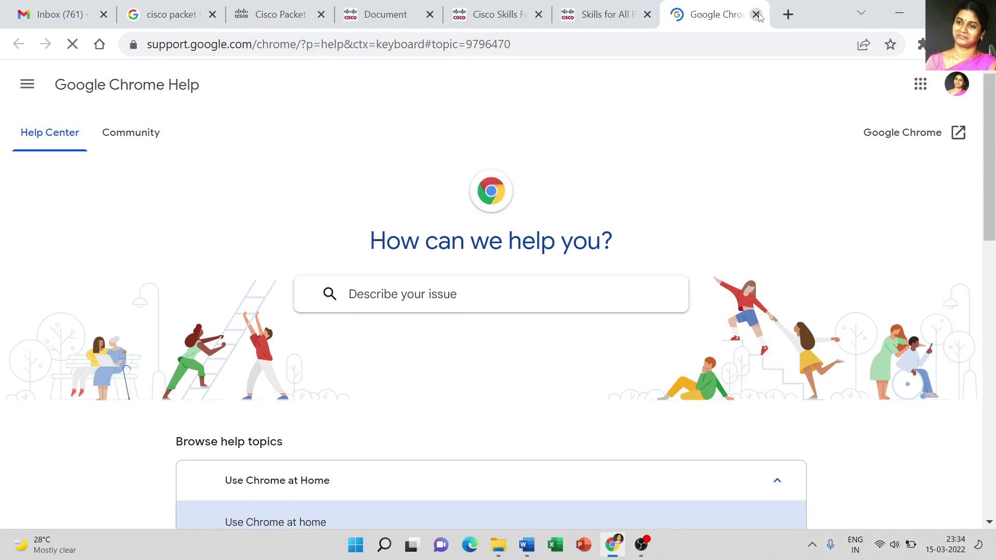
Close the Chrome Help tab to reveal the Packet Tracer 8.1.1 lab downloads page
left_click(756, 15)
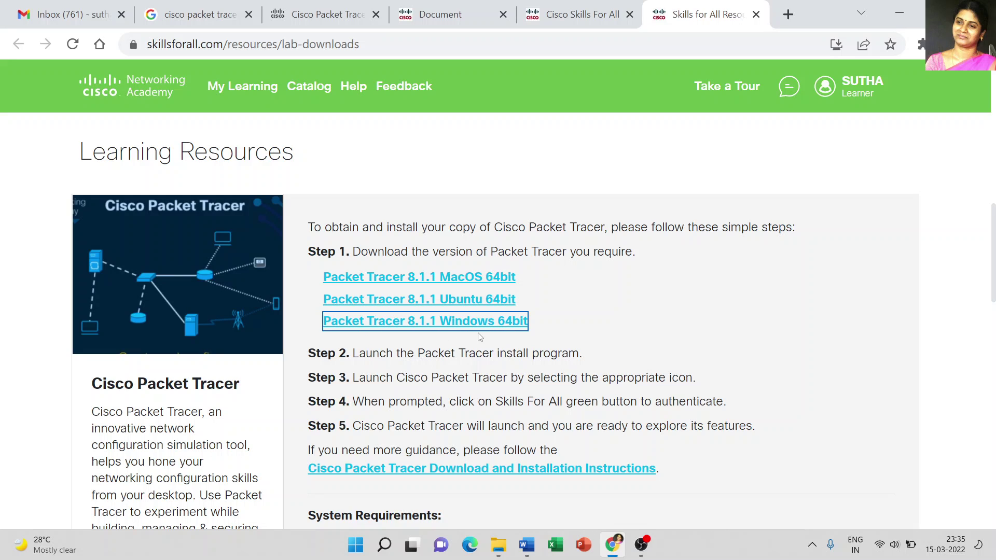
Minimize Chrome and reposition the CiscoPacketTracer_811_Windows_64bit installer icon on the desktop
left_click(893, 10)
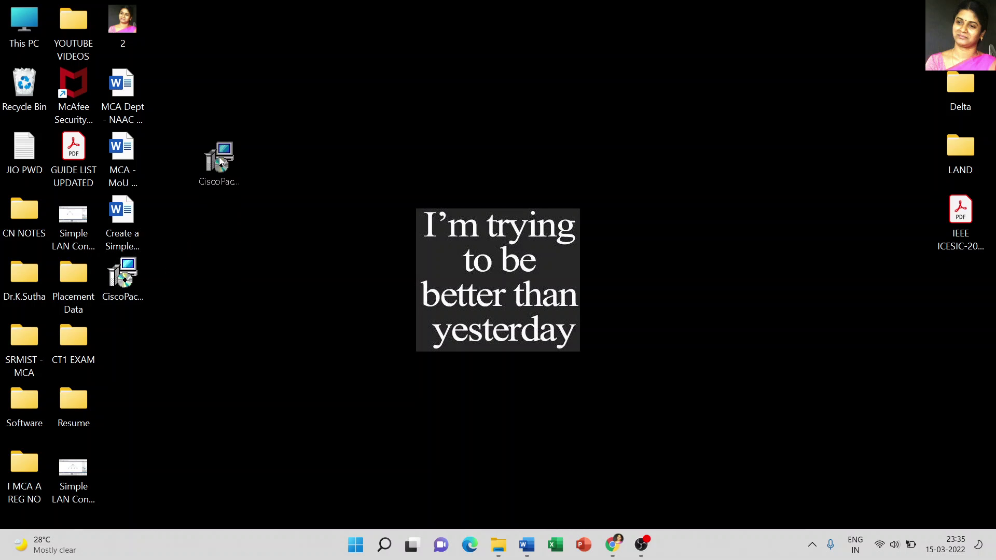
left_click_drag(123, 275, 221, 151)
mouse_move(221, 159)
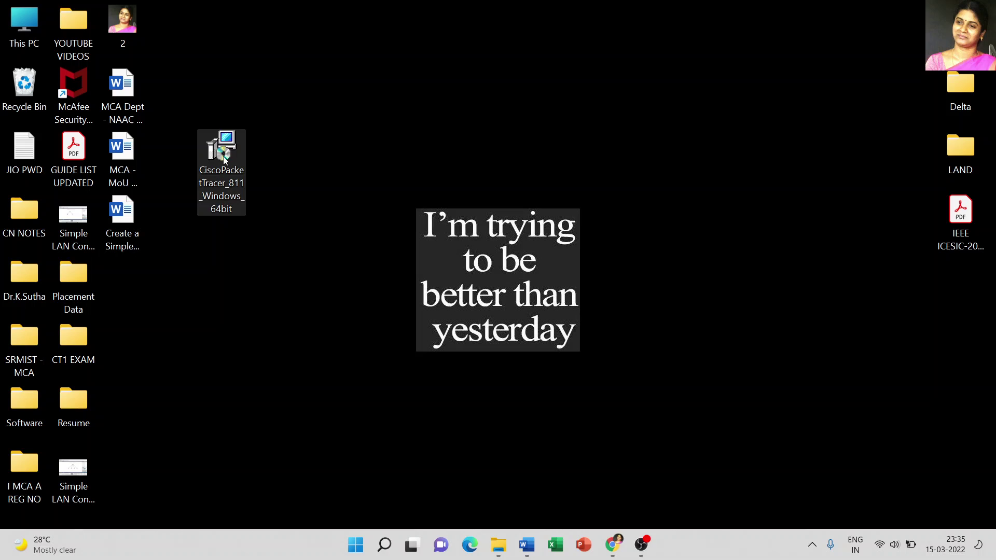
left_click(379, 179)
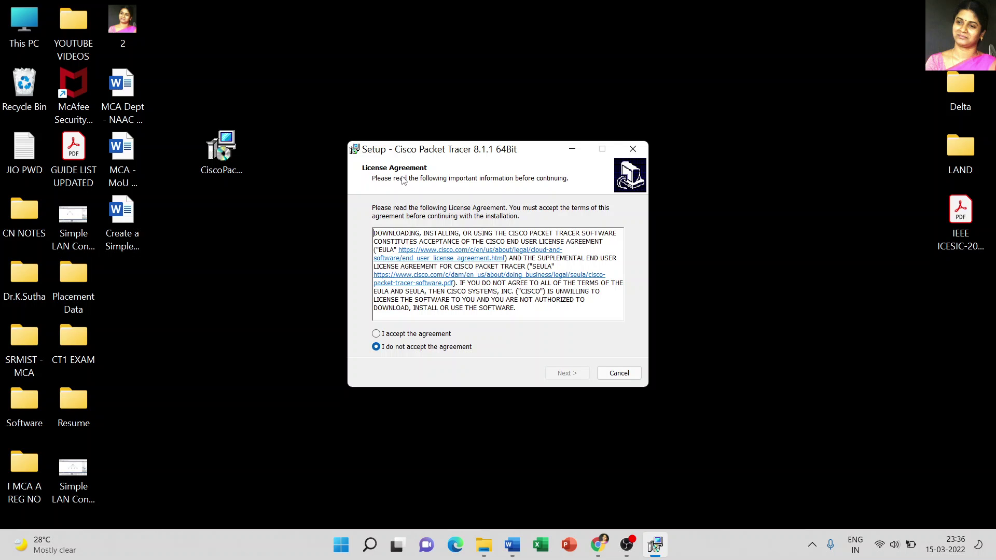
Accept the Packet Tracer license agreement and continue to the destination folder step
left_click(377, 334)
left_click(566, 375)
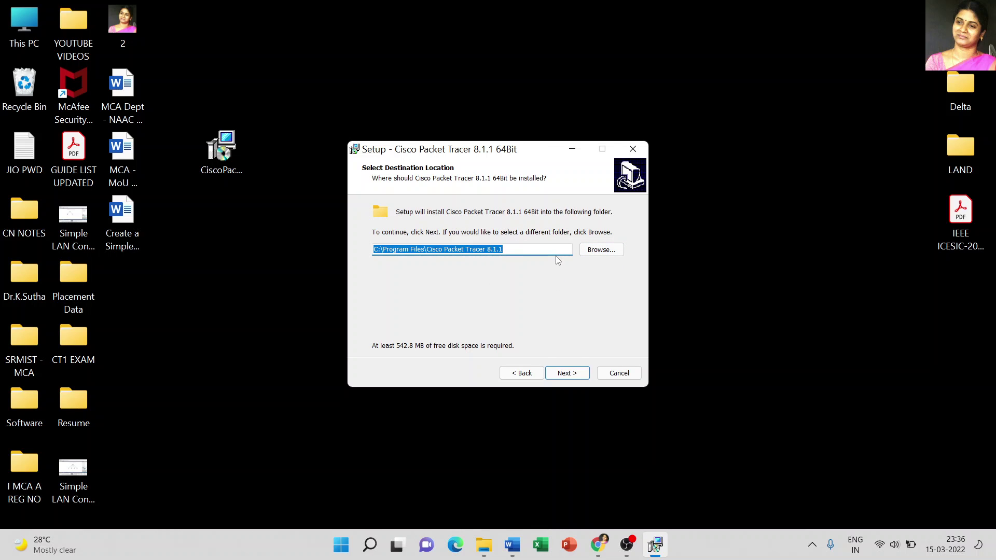
Keep C:\Program Files\Cisco Packet Tracer 8.1.1, default Start Menu folder, and desktop shortcut
left_click(569, 377)
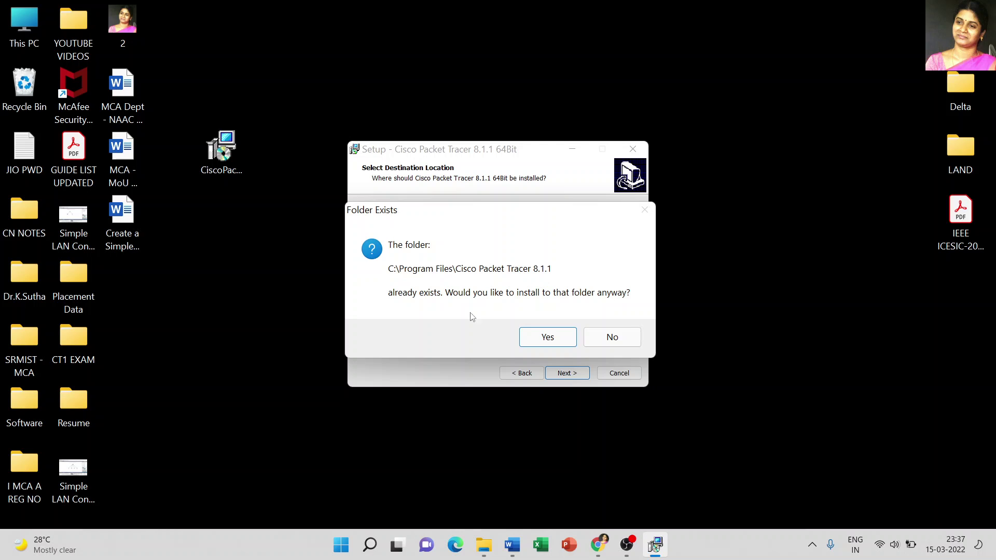
left_click(548, 341)
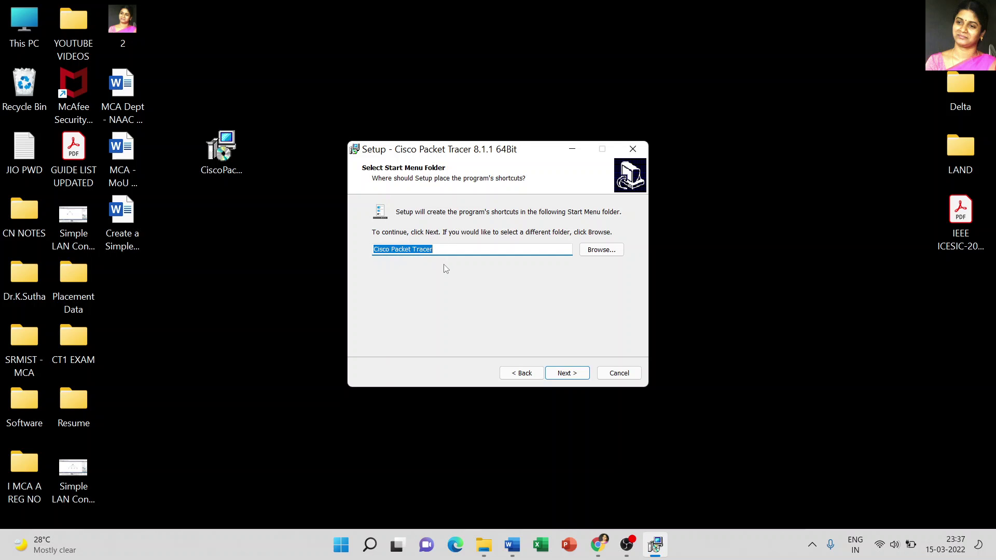
left_click(566, 376)
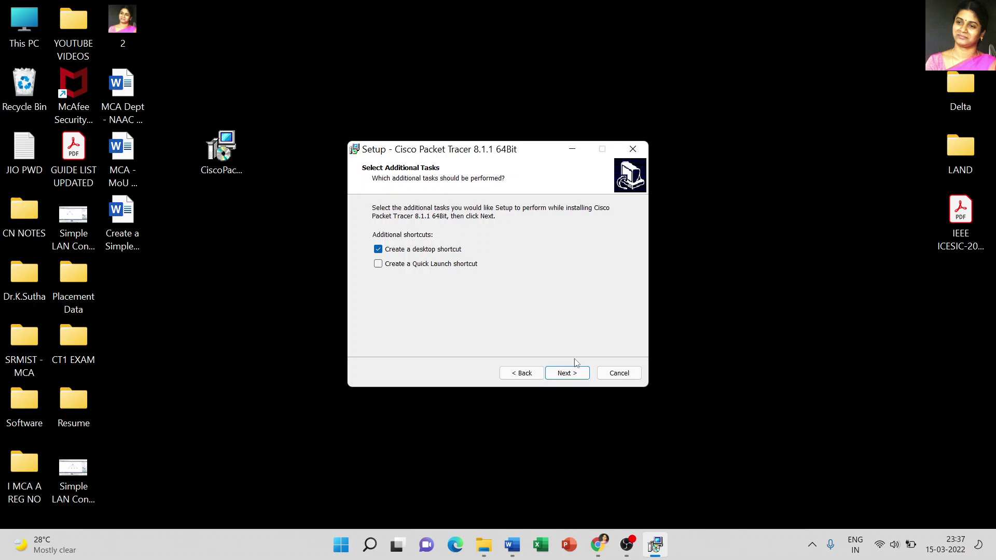
left_click(569, 377)
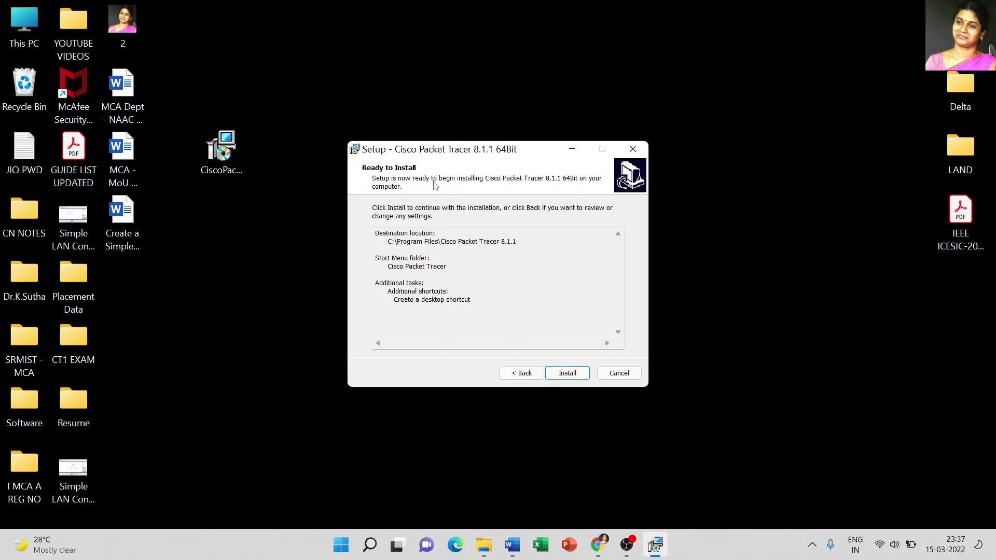
Start the Packet Tracer 8.1.1 installation and let it run to completion
left_click(567, 377)
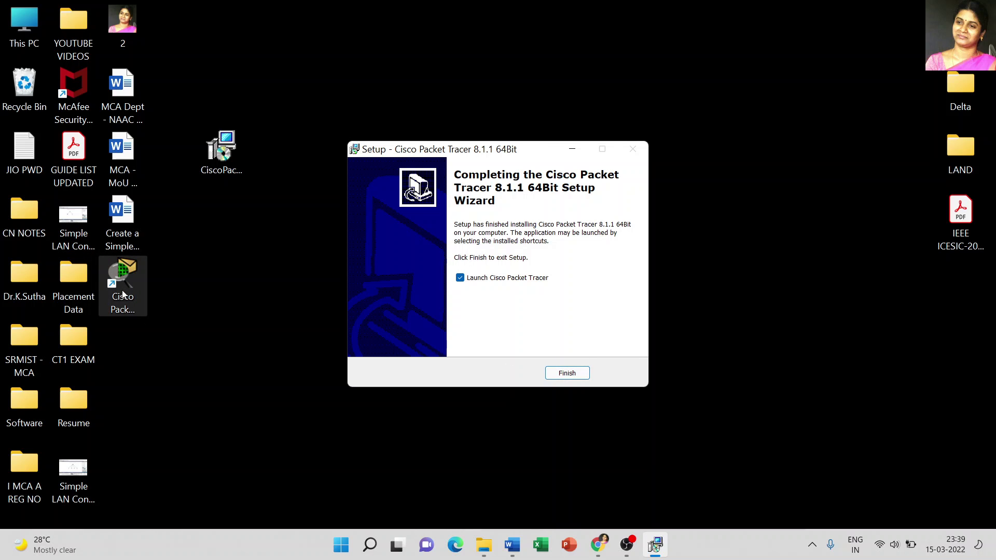
Finish the setup wizard and launch Cisco Packet Tracer from its desktop shortcut
left_click(571, 374)
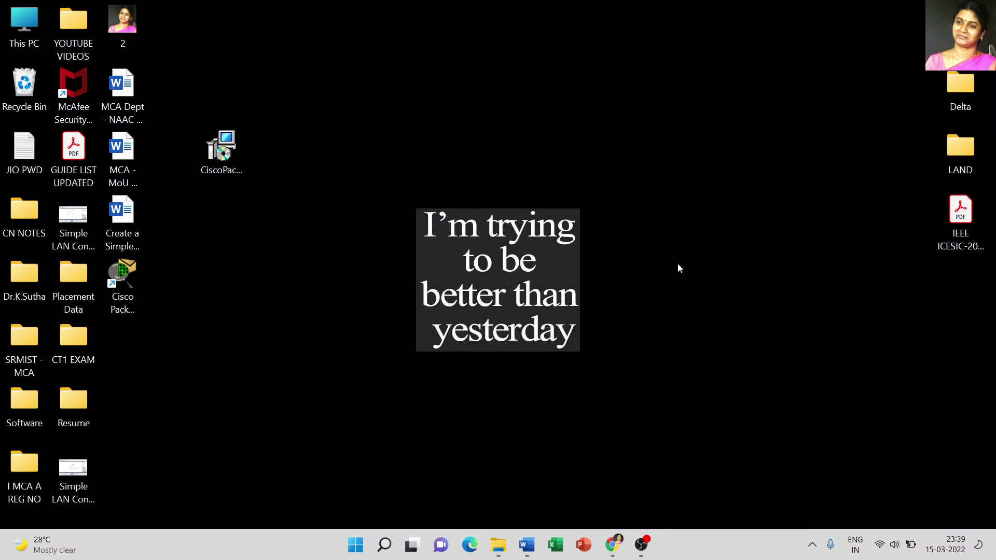
double_click(128, 296)
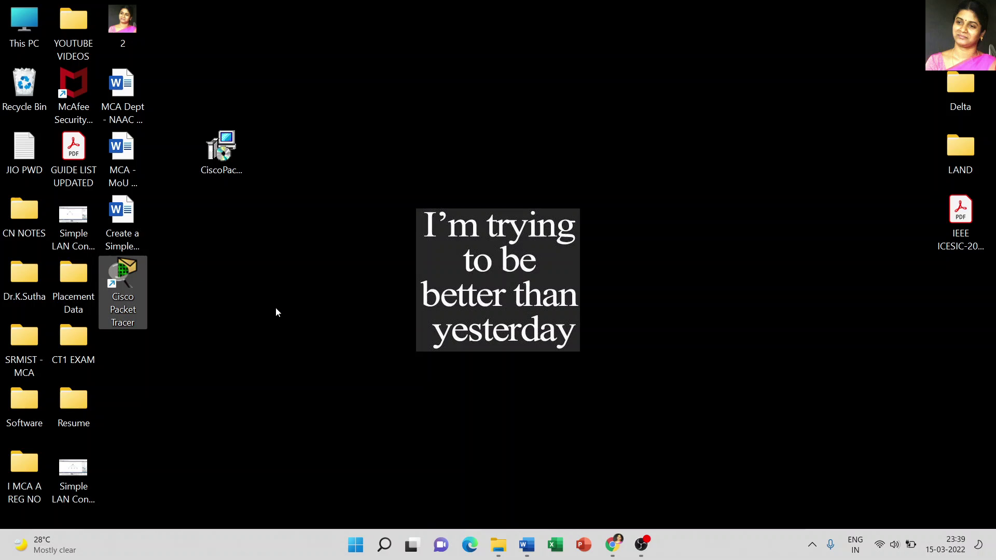